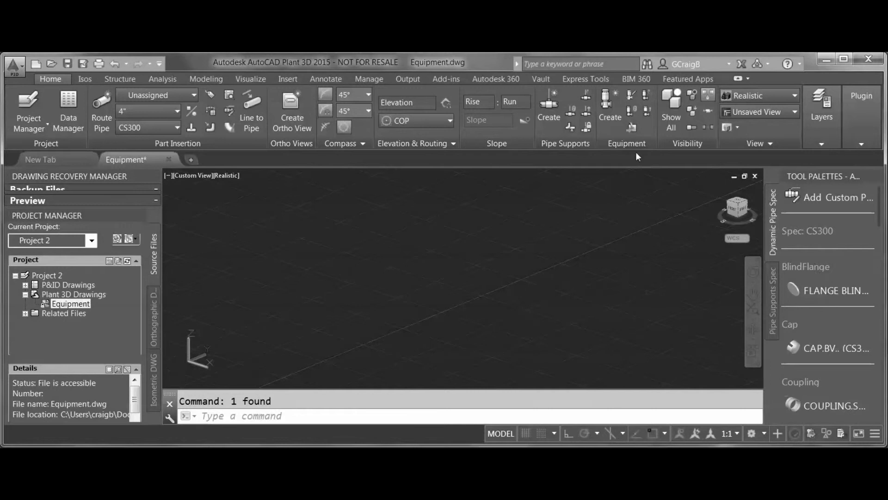
Start new equipment and set its type to Pump > Centrifugal Pump (Etanorm-R 250)
{"action": "left_click", "coordinate": [610, 106]}
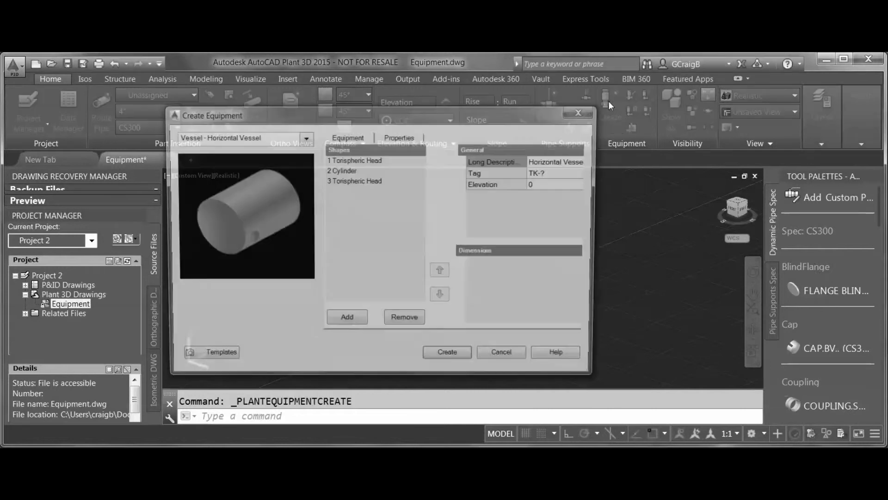
{"action": "left_click_drag", "start_coordinate": [407, 119], "coordinate": [379, 87]}
{"action": "left_click", "coordinate": [278, 107]}
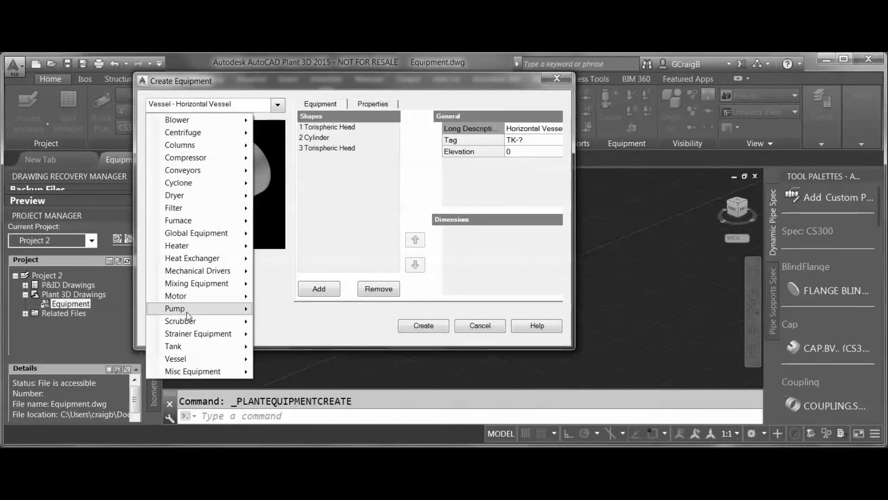
{"action": "mouse_move", "coordinate": [189, 308]}
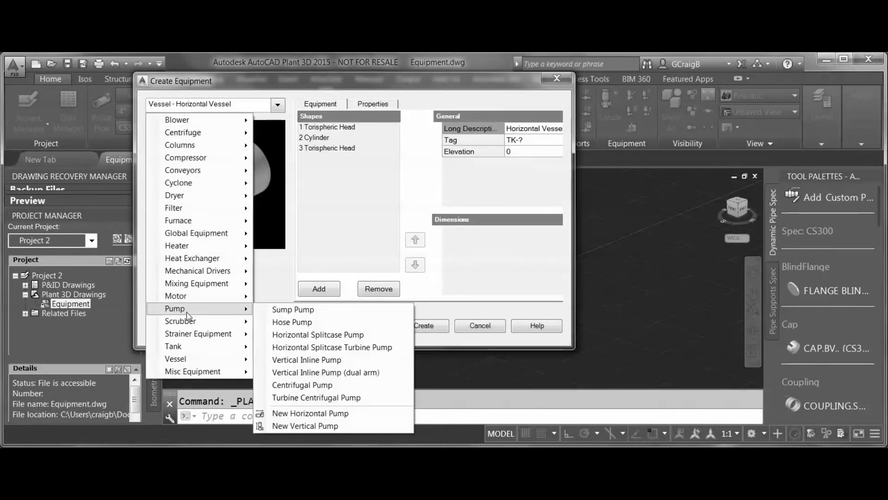
{"action": "left_click", "coordinate": [280, 386]}
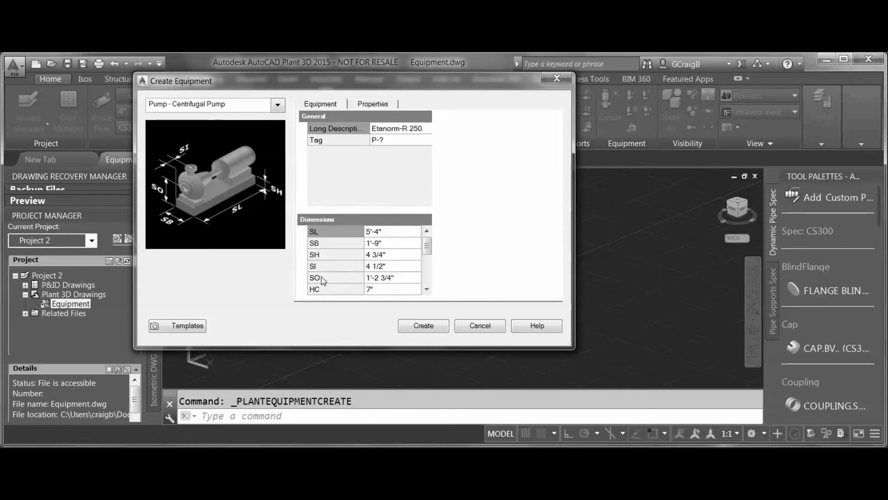
Change the pump's SO dimension to 15"
{"action": "left_click", "coordinate": [403, 278]}
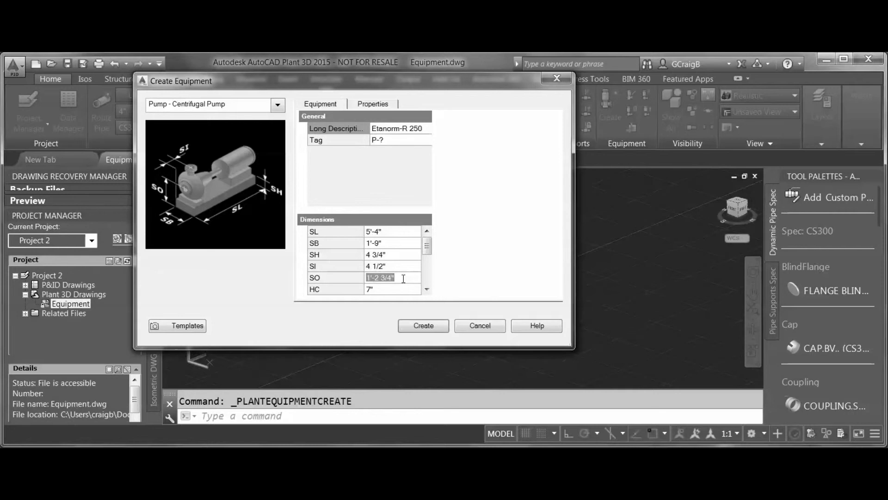
{"action": "type", "text": "15\""}
{"action": "left_click", "coordinate": [407, 266]}
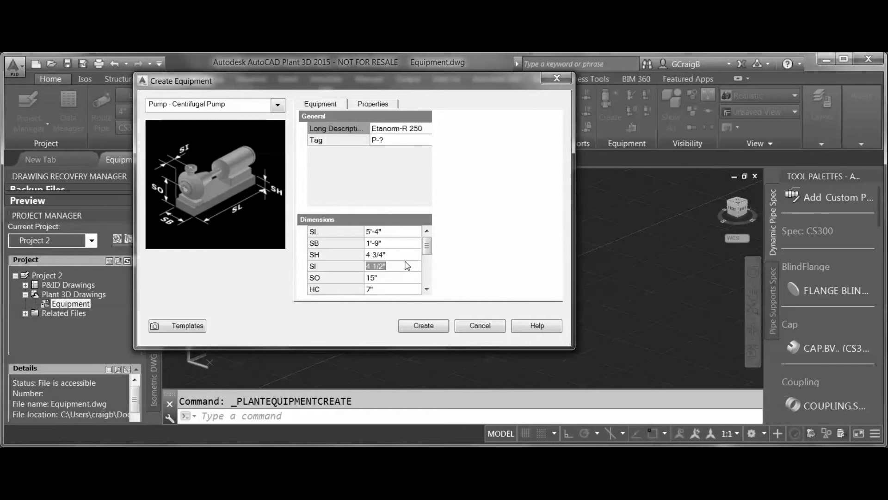
Tag the pump P-002 and view its nozzle properties (6" Suction, class 300)
{"action": "left_click", "coordinate": [399, 141]}
{"action": "left_click", "coordinate": [276, 240]}
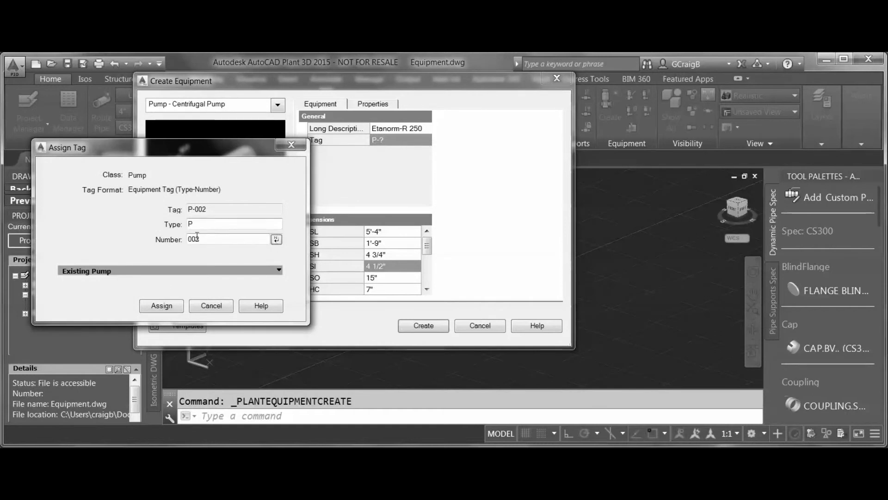
{"action": "left_click", "coordinate": [158, 306]}
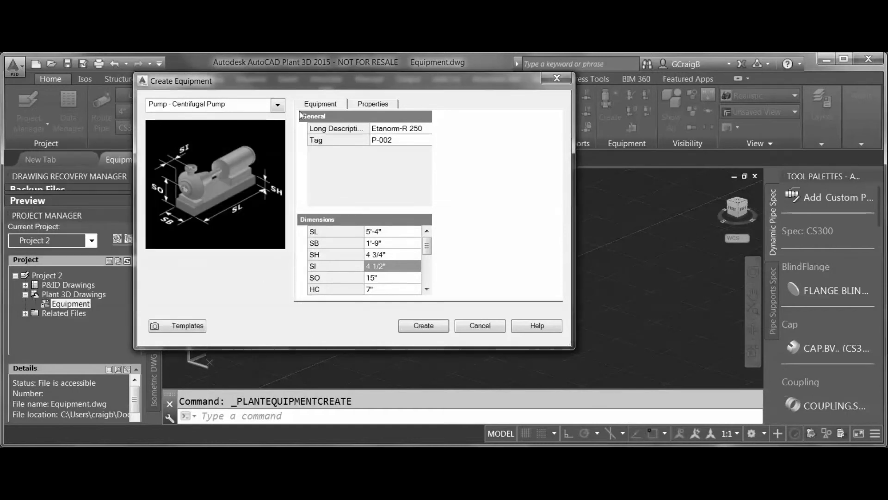
{"action": "left_click", "coordinate": [371, 103]}
{"action": "left_click", "coordinate": [465, 128]}
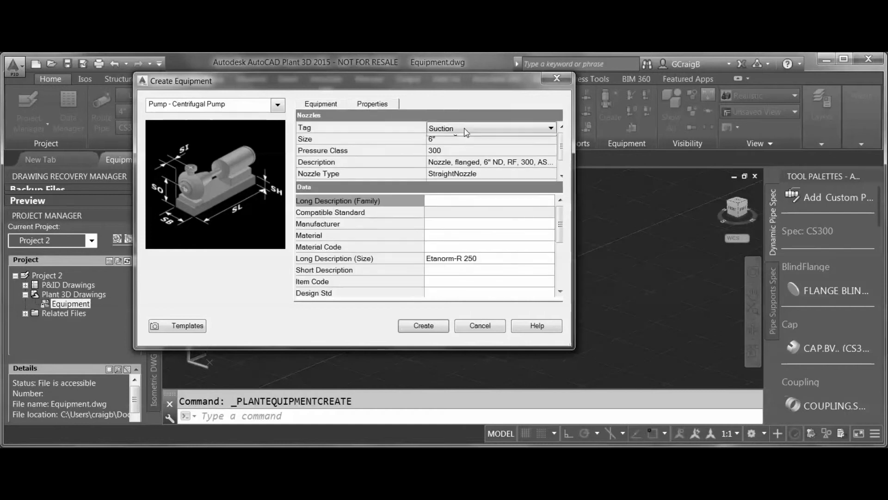
{"action": "left_click", "coordinate": [464, 128]}
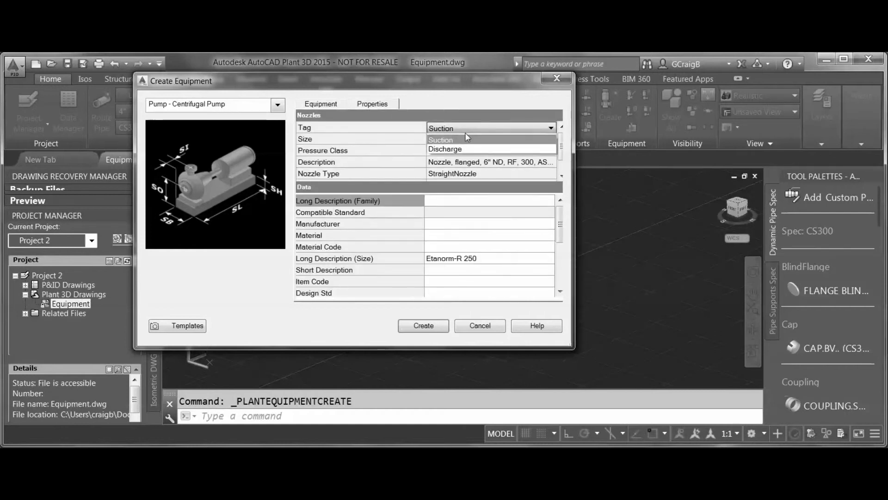
{"action": "left_click", "coordinate": [458, 139]}
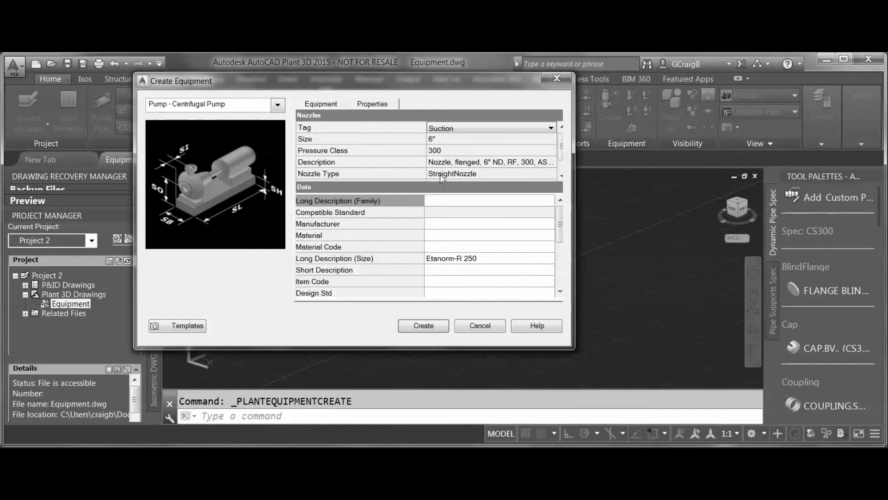
{"action": "left_click", "coordinate": [466, 129]}
{"action": "left_click", "coordinate": [445, 149]}
{"action": "left_click", "coordinate": [463, 129]}
{"action": "left_click", "coordinate": [464, 130]}
{"action": "left_click", "coordinate": [453, 132]}
{"action": "left_click", "coordinate": [444, 139]}
{"action": "mouse_move", "coordinate": [559, 222]}
{"action": "left_mouse_down"}
{"action": "mouse_move", "coordinate": [560, 276]}
{"action": "mouse_move", "coordinate": [559, 214]}
{"action": "left_mouse_up"}
Place the pump at a picked point in the model, keeping the default orientation
{"action": "left_click", "coordinate": [415, 330]}
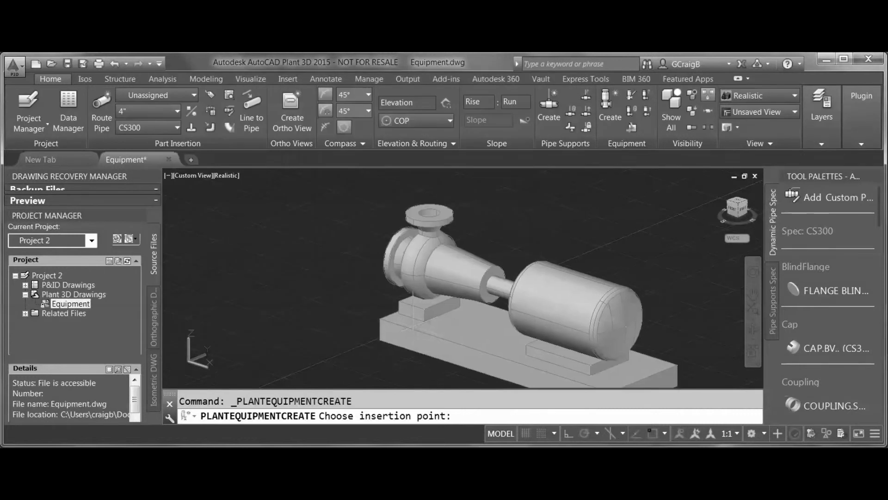
{"action": "left_click", "coordinate": [512, 265]}
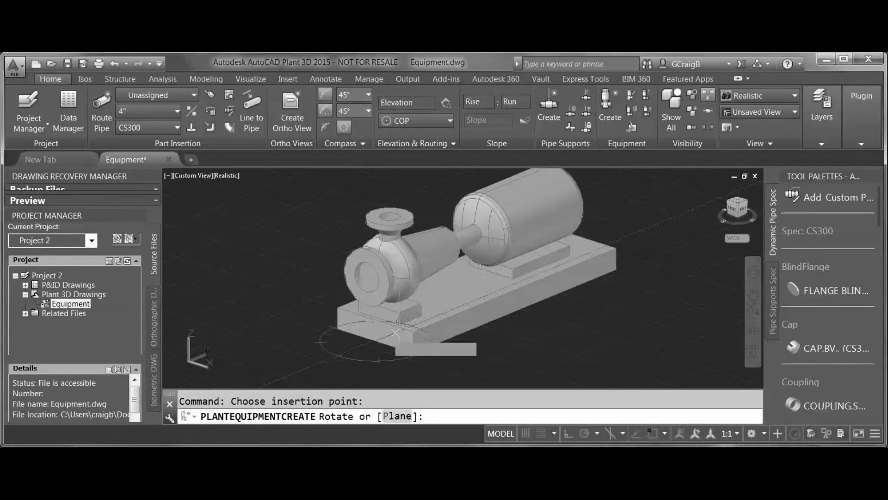
{"action": "key", "text": "Return"}
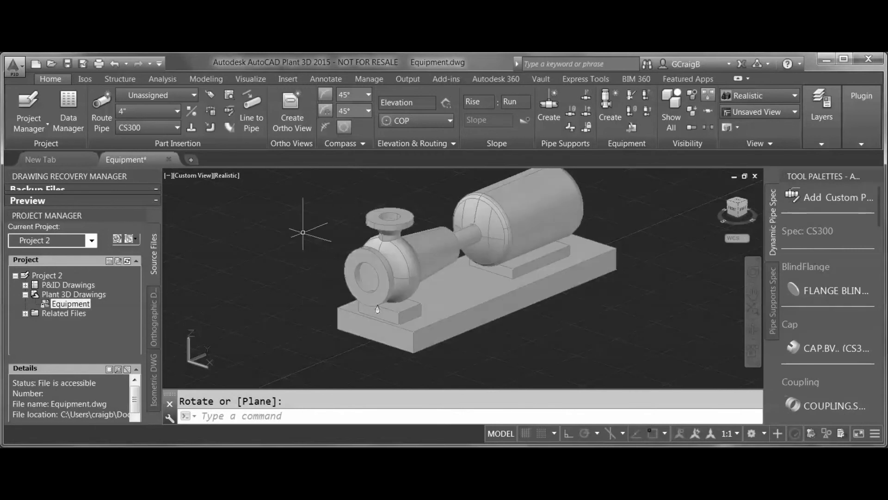
{"action": "left_click", "coordinate": [408, 250]}
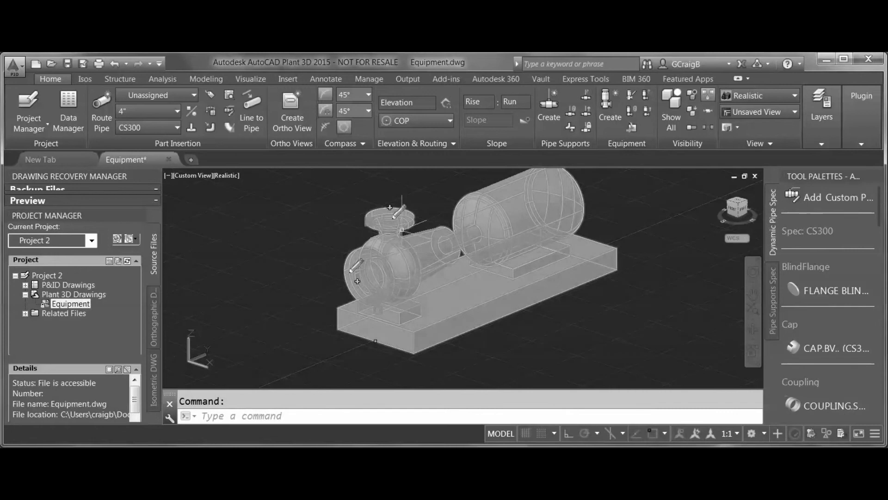
Shift top nozzle N-2 to a PF1C offset of 5 1/4" and close the nozzle editor
{"action": "left_click", "coordinate": [397, 211]}
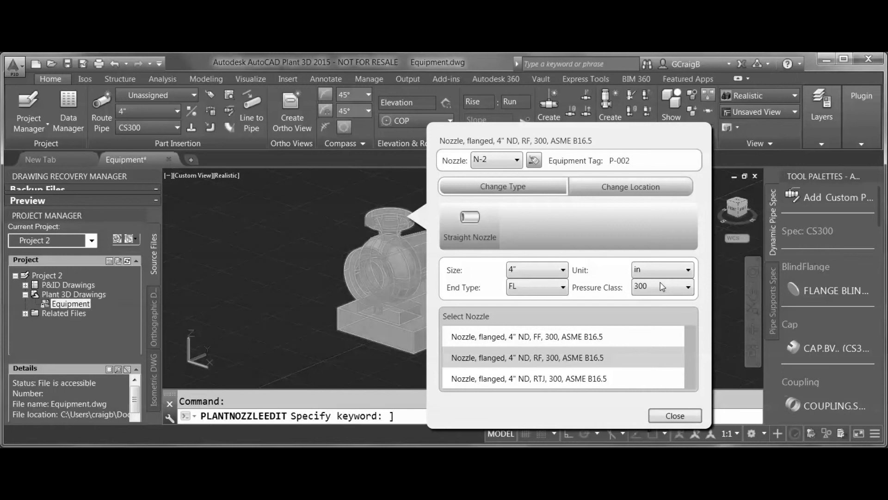
{"action": "left_click", "coordinate": [603, 190]}
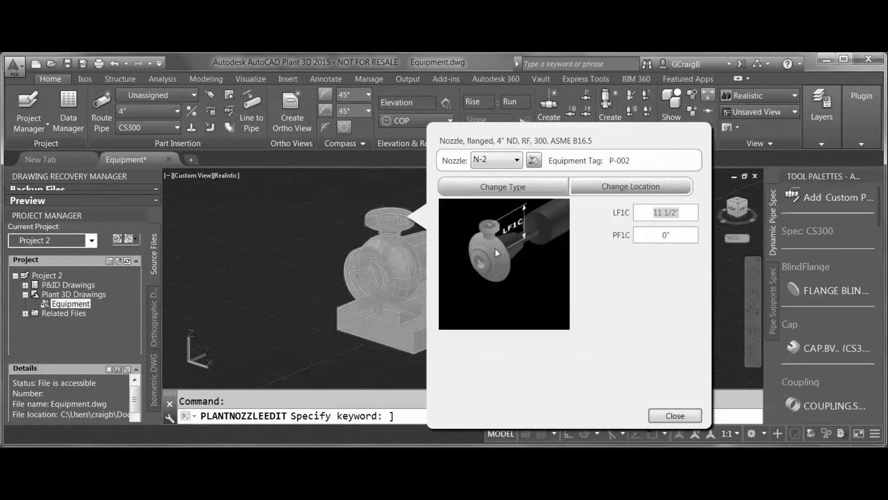
{"action": "left_click", "coordinate": [686, 212]}
{"action": "left_click", "coordinate": [644, 235]}
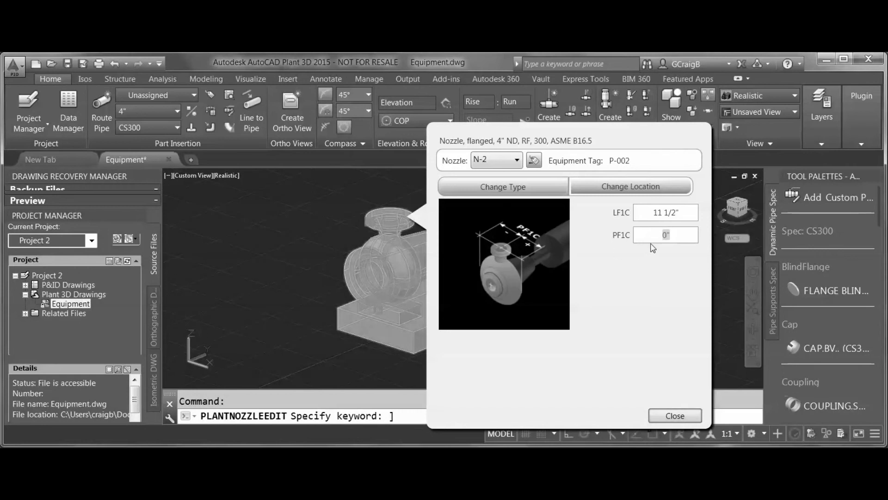
{"action": "type", "text": "5.25"}
{"action": "key", "text": "Tab"}
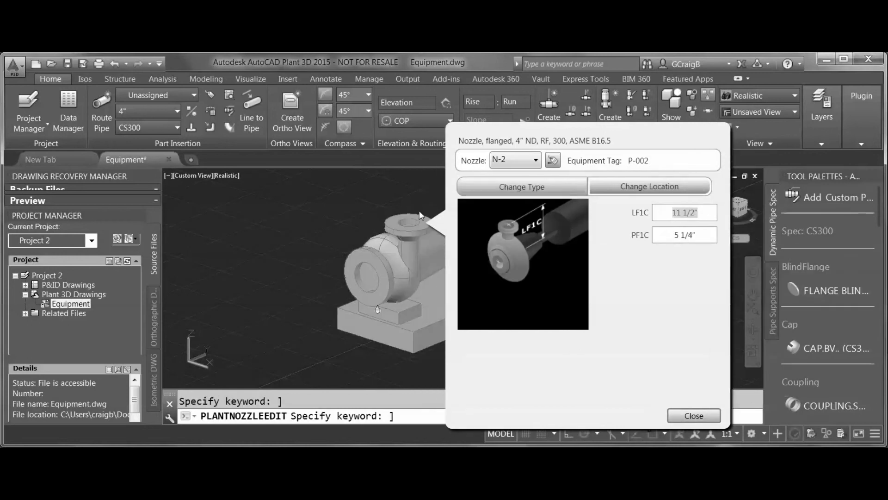
{"action": "left_click", "coordinate": [684, 417]}
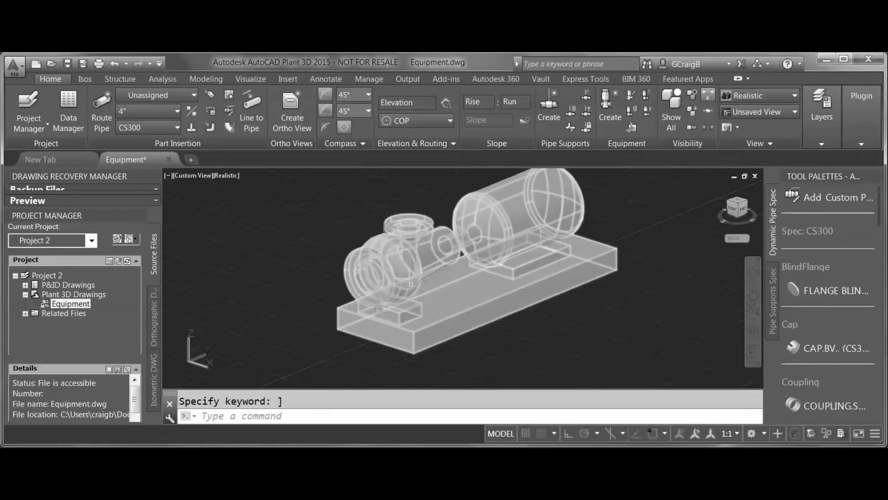
{"action": "left_click", "coordinate": [394, 282]}
Save the selected pump as equipment template 'Eccentric Centrifugal Pump.peqs'
{"action": "right_click", "coordinate": [394, 281]}
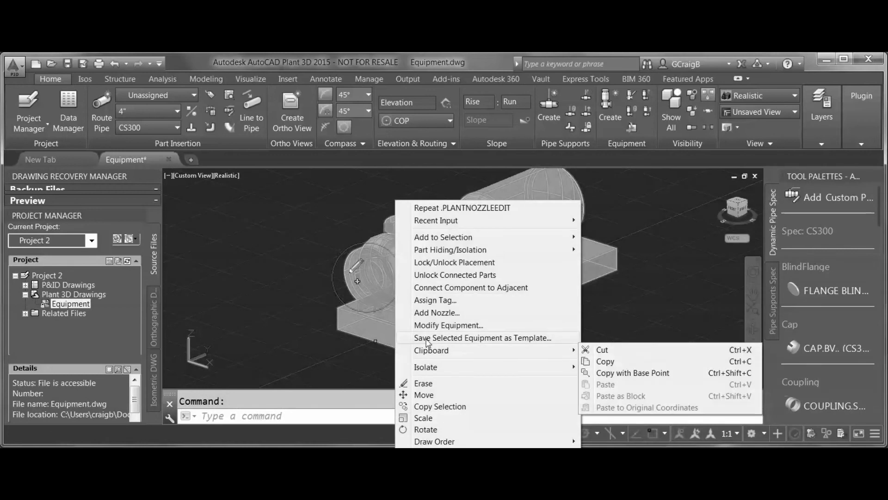
{"action": "left_click", "coordinate": [476, 338]}
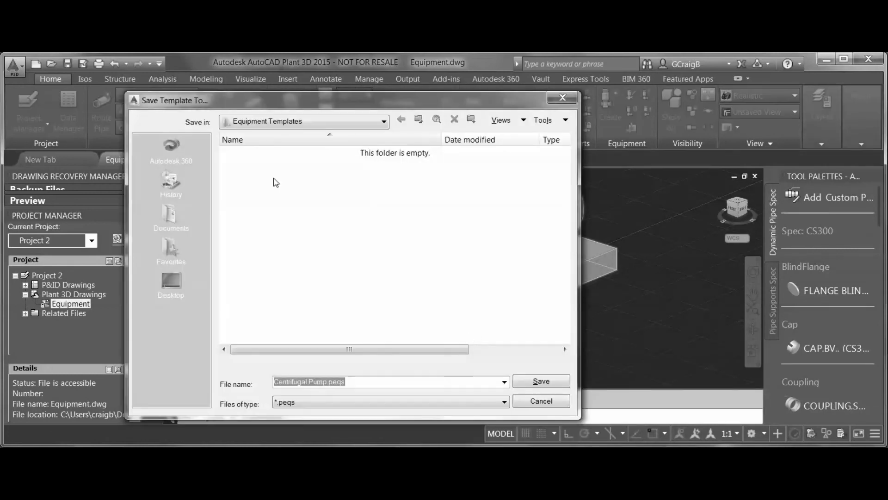
{"action": "left_click", "coordinate": [276, 382]}
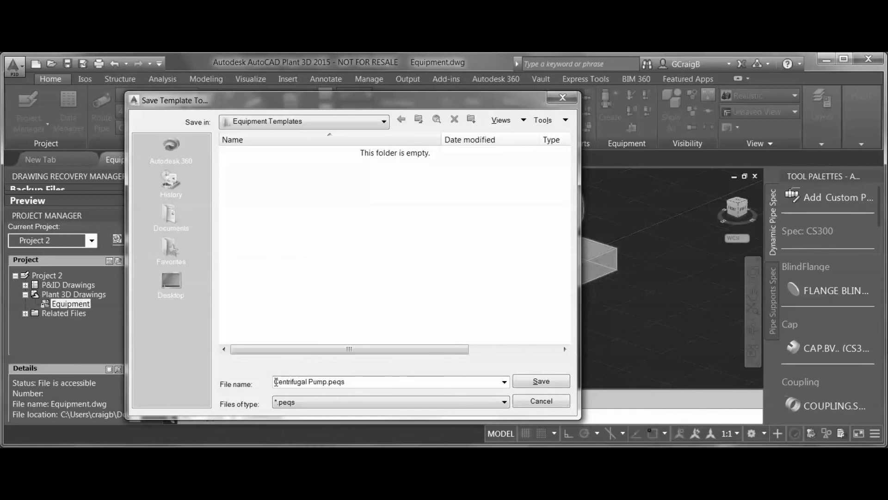
{"action": "type", "text": "Eccentric"}
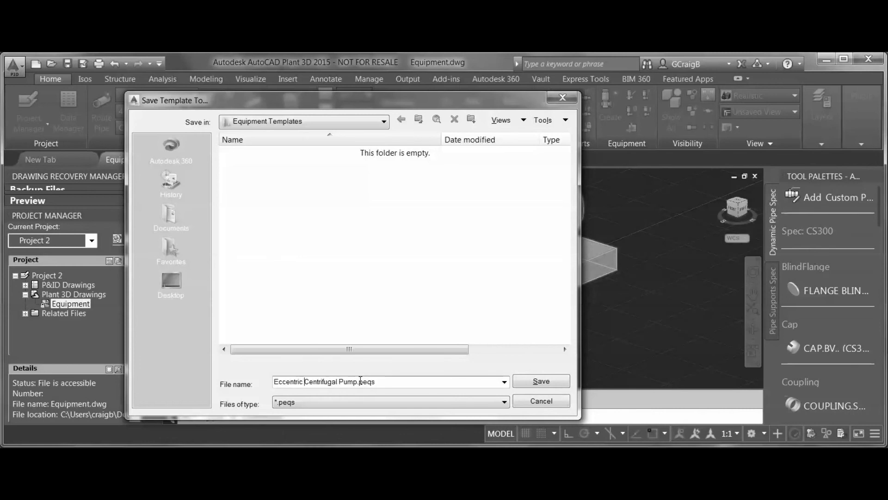
{"action": "left_click", "coordinate": [536, 381]}
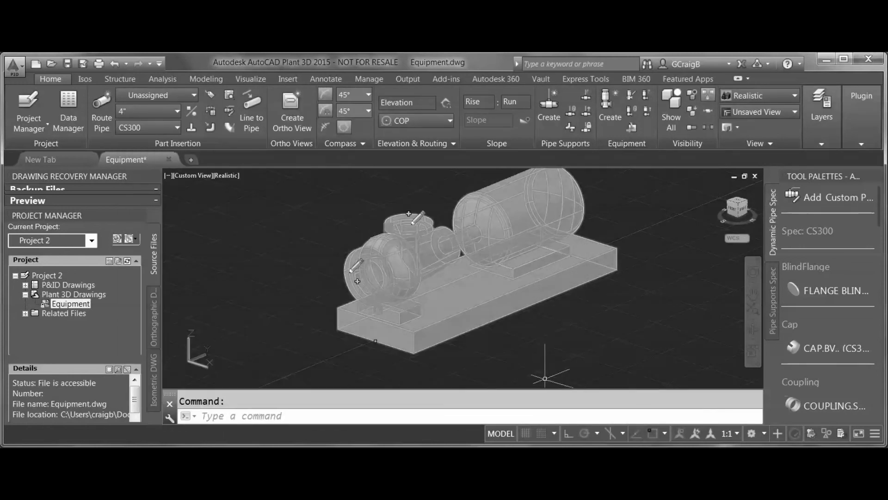
Clear the selection and load the Eccentric Centrifugal Pump template for new equipment
{"action": "left_click", "coordinate": [263, 288]}
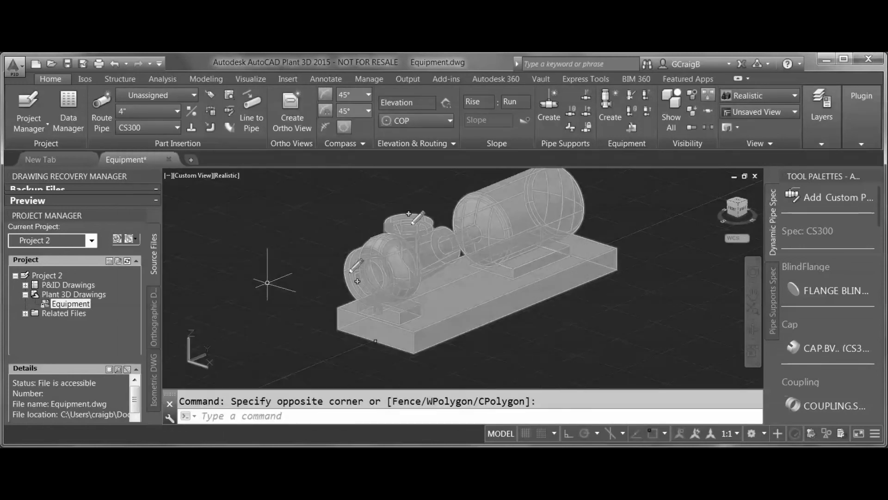
{"action": "left_click", "coordinate": [264, 289]}
{"action": "left_click", "coordinate": [278, 278]}
{"action": "left_click", "coordinate": [610, 107]}
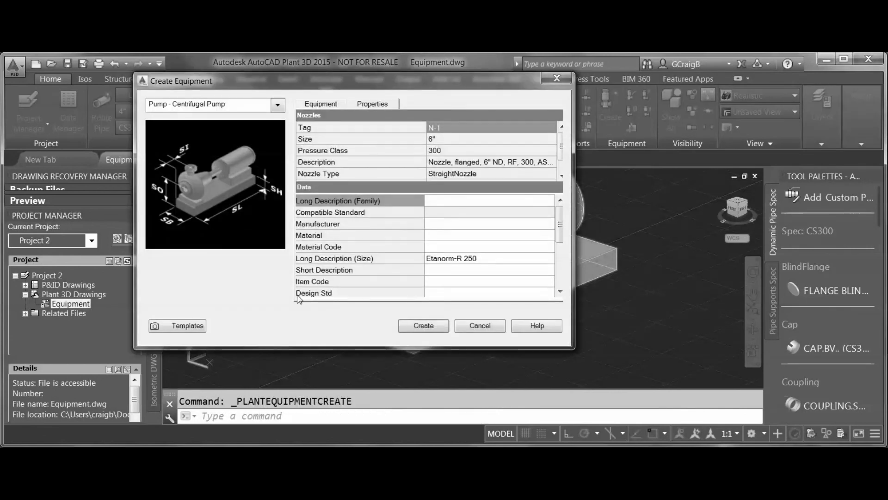
{"action": "left_click", "coordinate": [181, 326]}
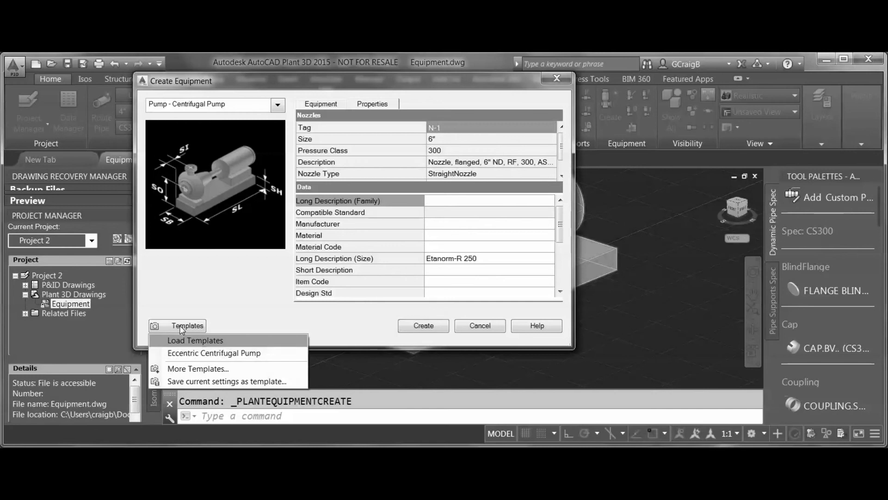
{"action": "left_click", "coordinate": [230, 352]}
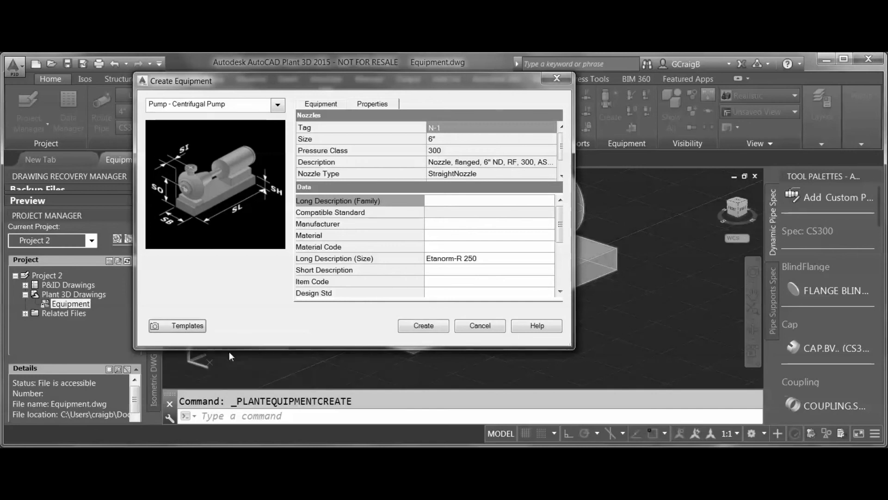
Place the second pump from the template beside the first one
{"action": "left_click", "coordinate": [423, 326]}
{"action": "left_click", "coordinate": [215, 272]}
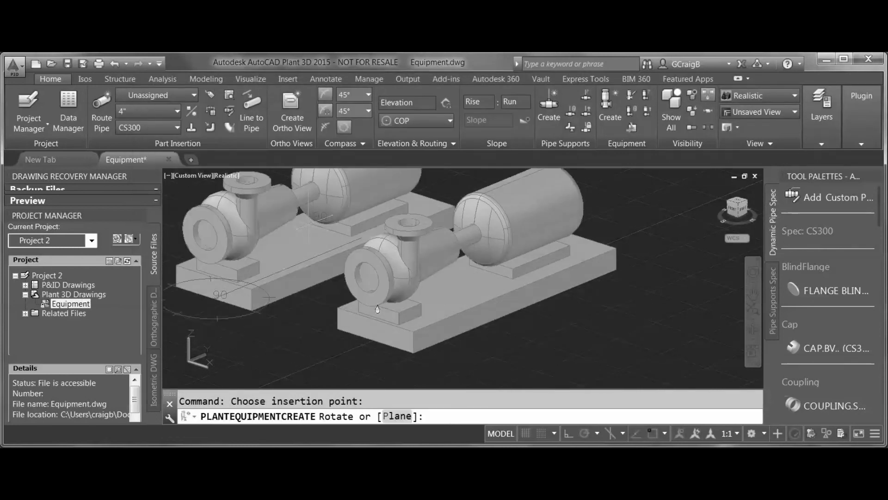
{"action": "left_click", "coordinate": [247, 362]}
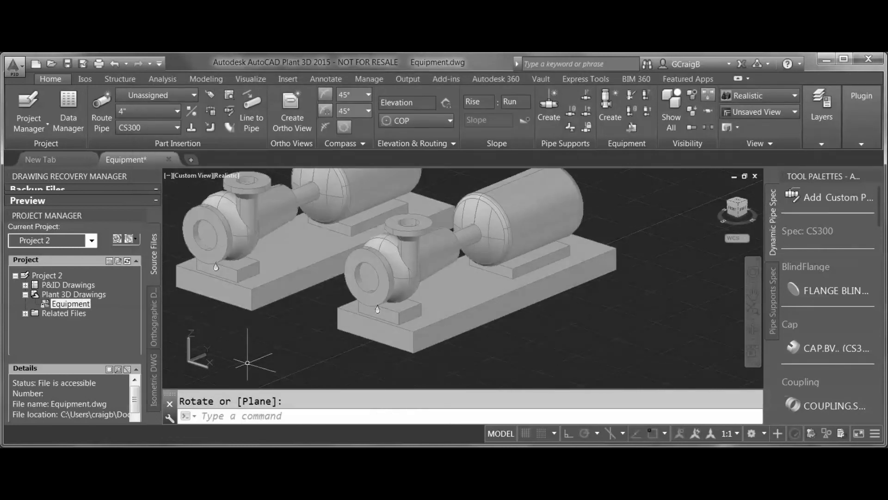